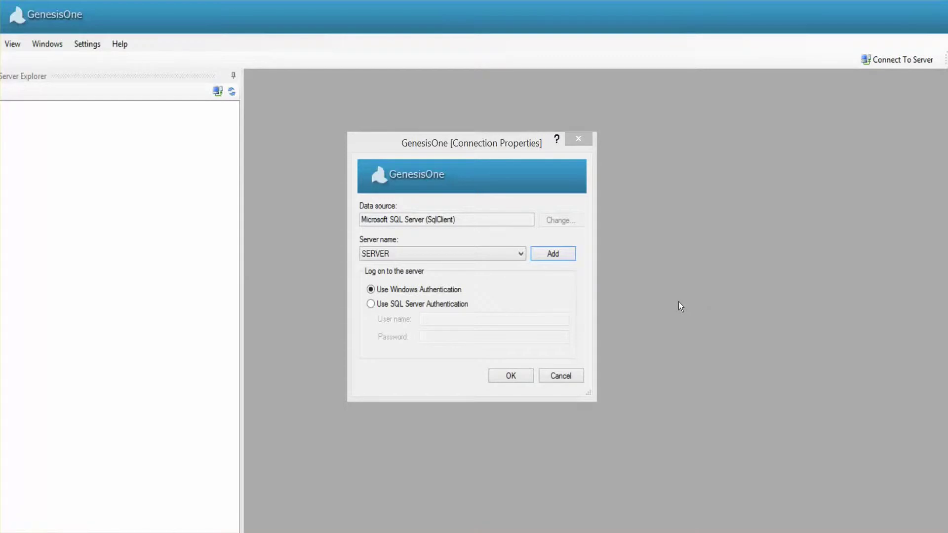
- Add Server2 with Windows Authentication to the list of available servers
{"action": "left_click", "coordinate": [482, 255]}
{"action": "left_click", "coordinate": [481, 256]}
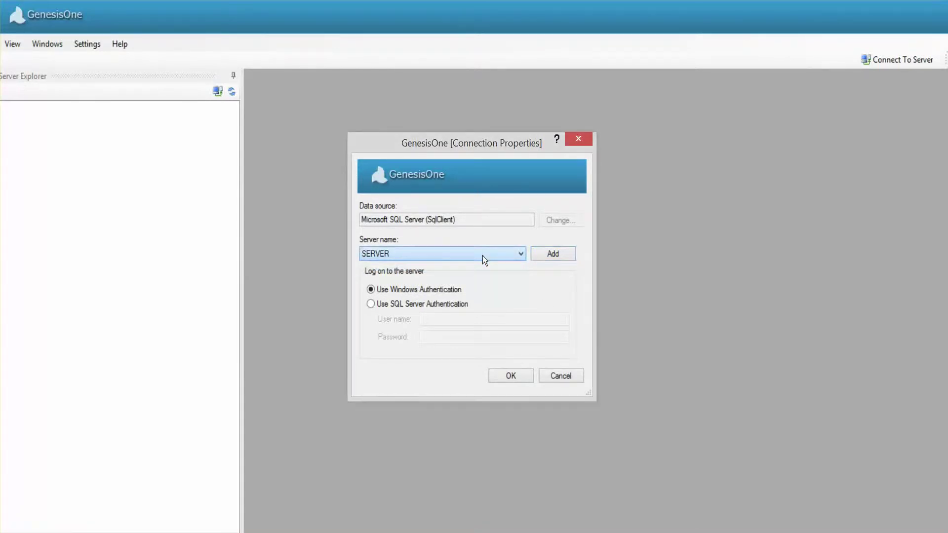
{"action": "left_click", "coordinate": [548, 257]}
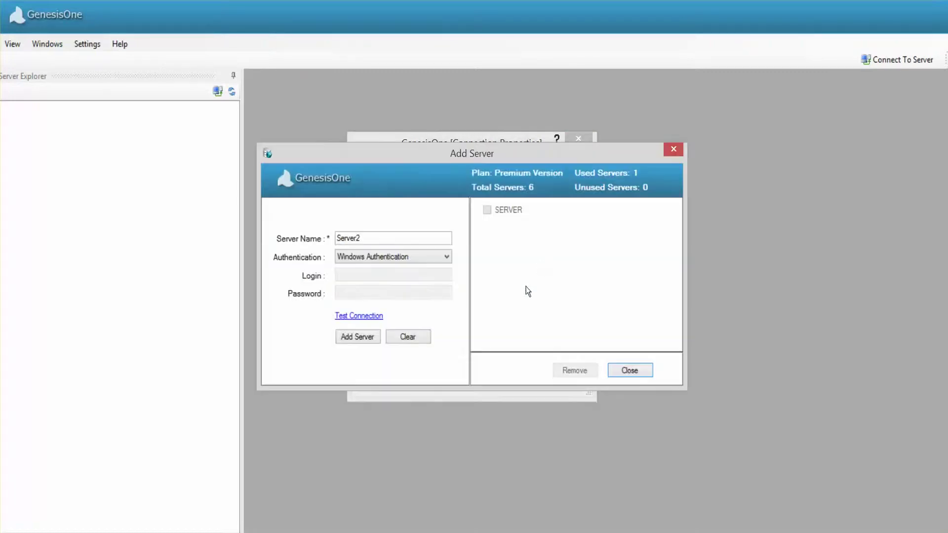
{"action": "left_click", "coordinate": [359, 338]}
{"action": "left_click", "coordinate": [634, 371]}
- Connect to the server SERVER using Windows Authentication
{"action": "left_click", "coordinate": [458, 254]}
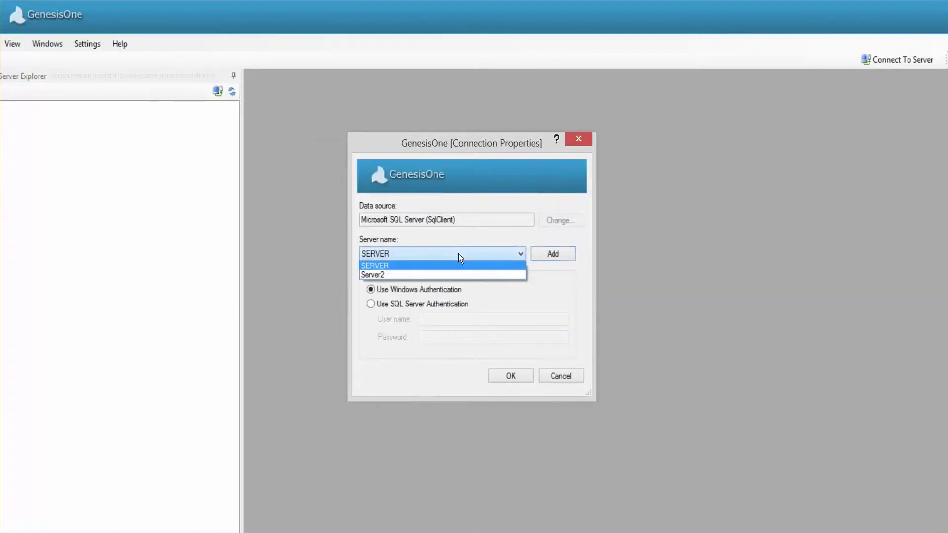
{"action": "left_click", "coordinate": [459, 253]}
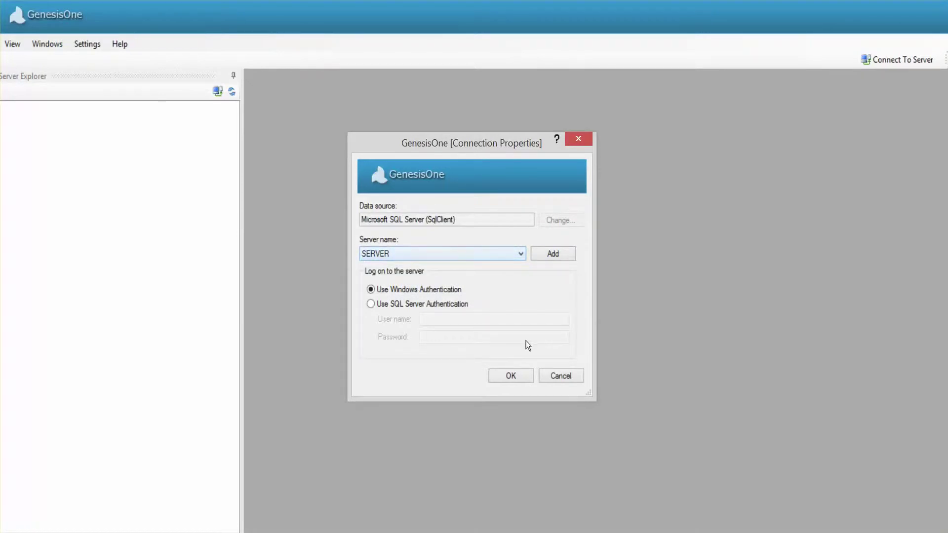
{"action": "left_click", "coordinate": [511, 376]}
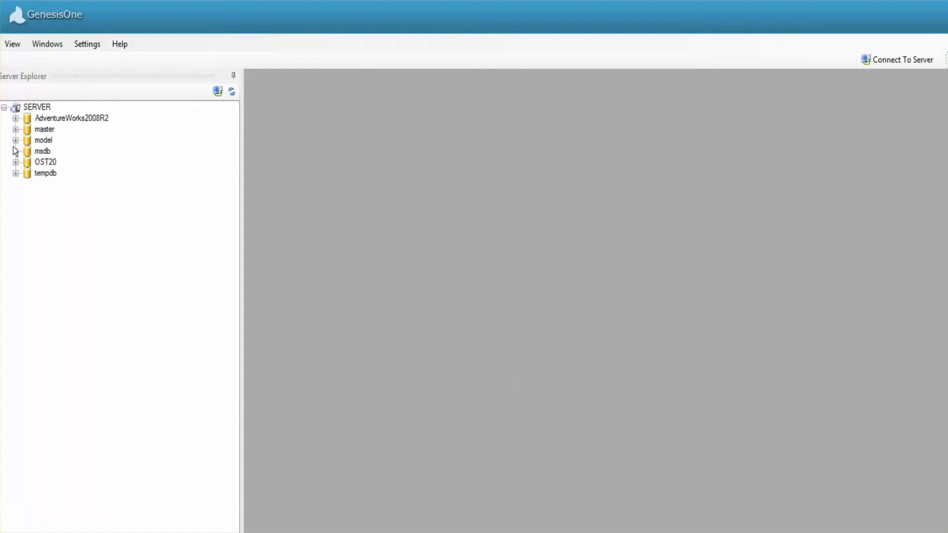
- Open the details of the Purchasing.PurchaseOrderDetail table in the AdventureWorks2008R2 database
{"action": "left_click", "coordinate": [16, 118]}
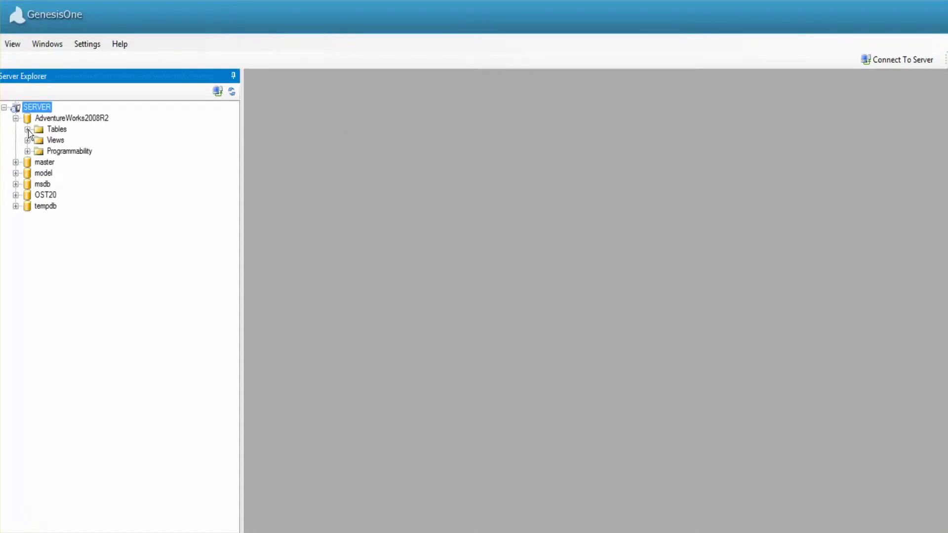
{"action": "left_click", "coordinate": [27, 129]}
{"action": "scroll", "coordinate": [74, 356], "scroll_direction": "down", "scroll_amount": 6}
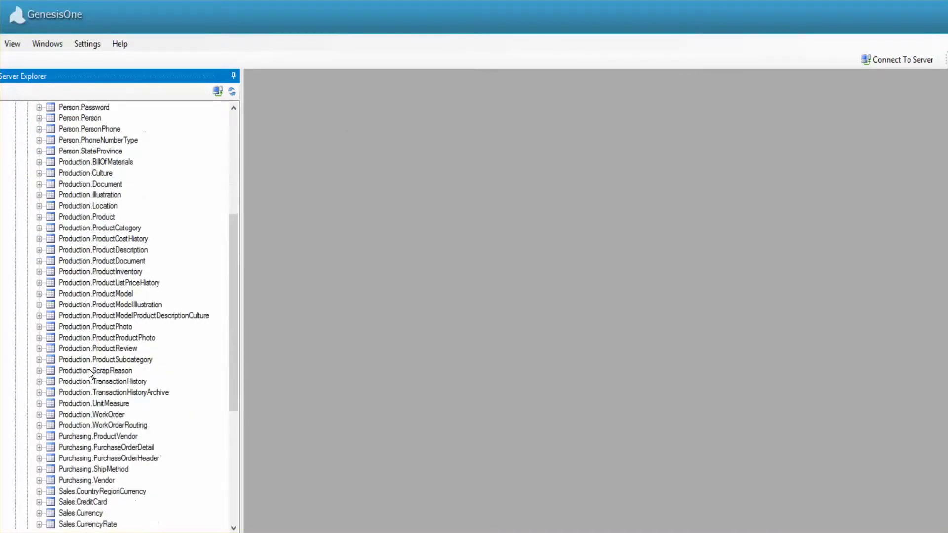
{"action": "scroll", "coordinate": [89, 369], "scroll_direction": "down", "scroll_amount": 4}
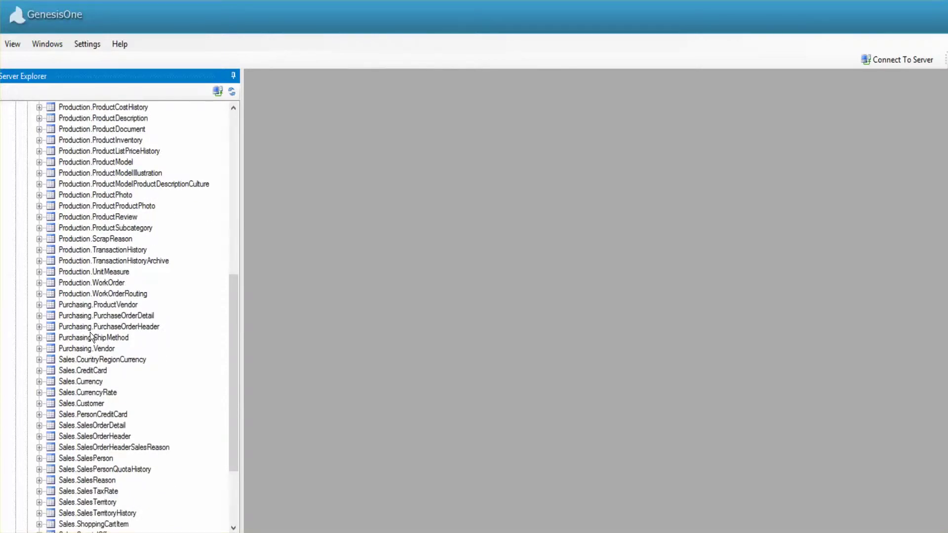
{"action": "scroll", "coordinate": [91, 333], "scroll_direction": "down", "scroll_amount": 1}
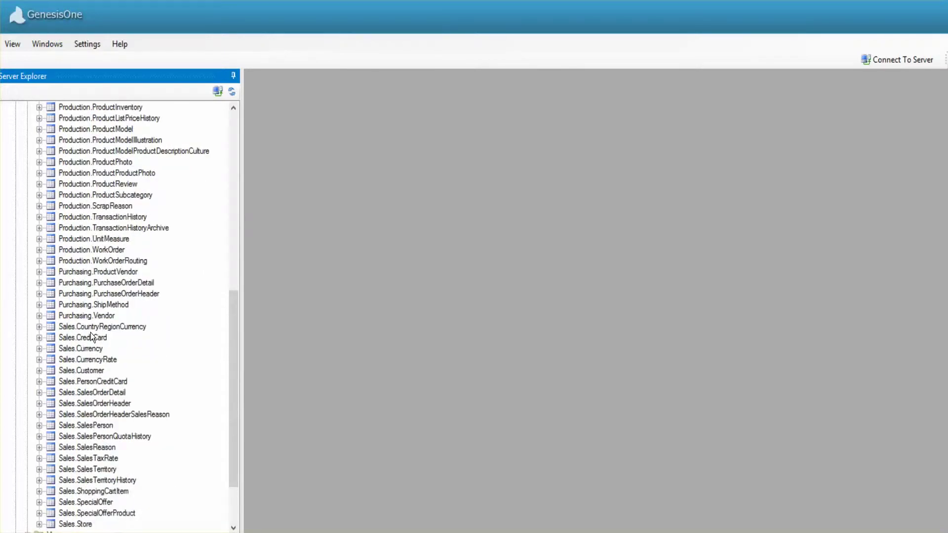
{"action": "left_click", "coordinate": [39, 283]}
{"action": "left_click", "coordinate": [57, 286]}
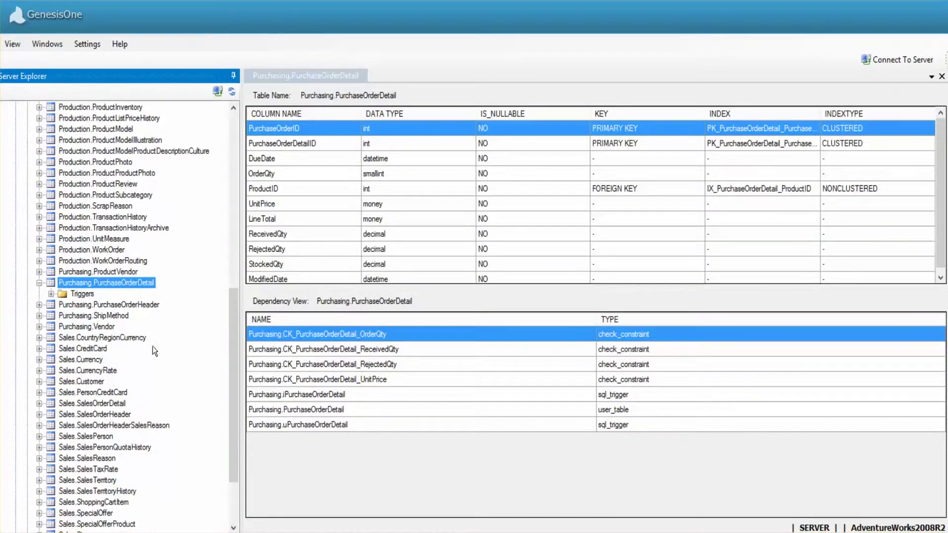
- Open the data flow chart of the iPurchaseOrderDetail trigger on the Purchasing.PurchaseOrderDetail table
{"action": "left_click", "coordinate": [51, 295]}
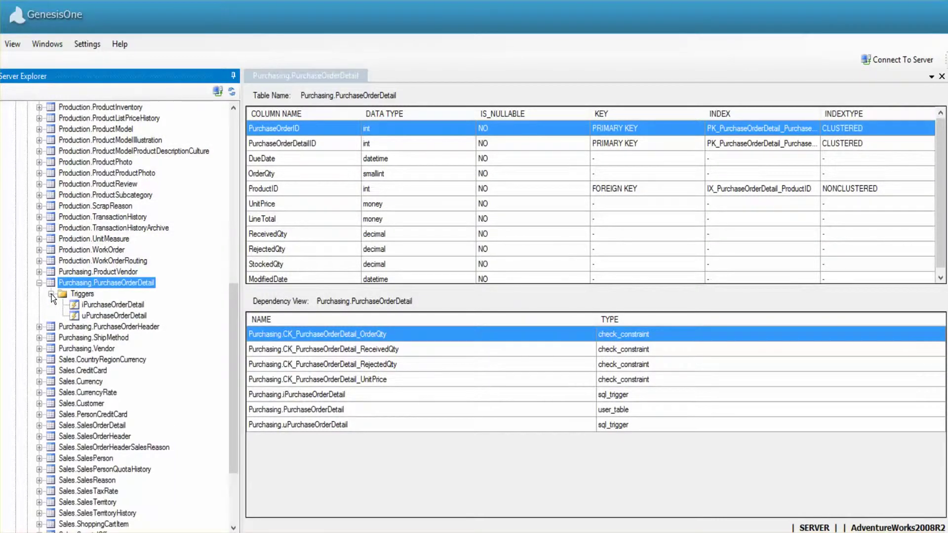
{"action": "left_click", "coordinate": [113, 304]}
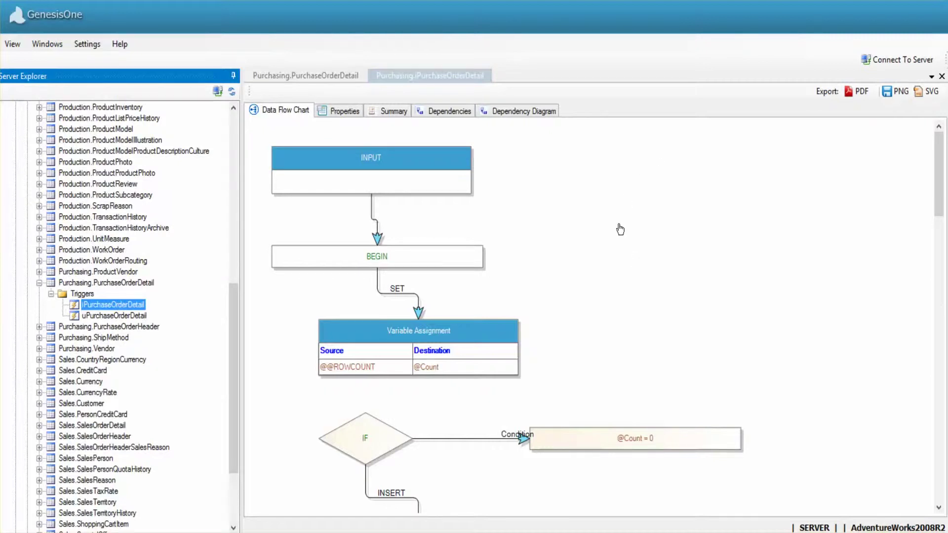
{"action": "left_click_drag", "start_coordinate": [935, 161], "coordinate": [842, 171]}
- Examine the iPurchaseOrderDetail trigger's properties, summary, dependencies and dependency diagram
{"action": "left_click", "coordinate": [338, 110]}
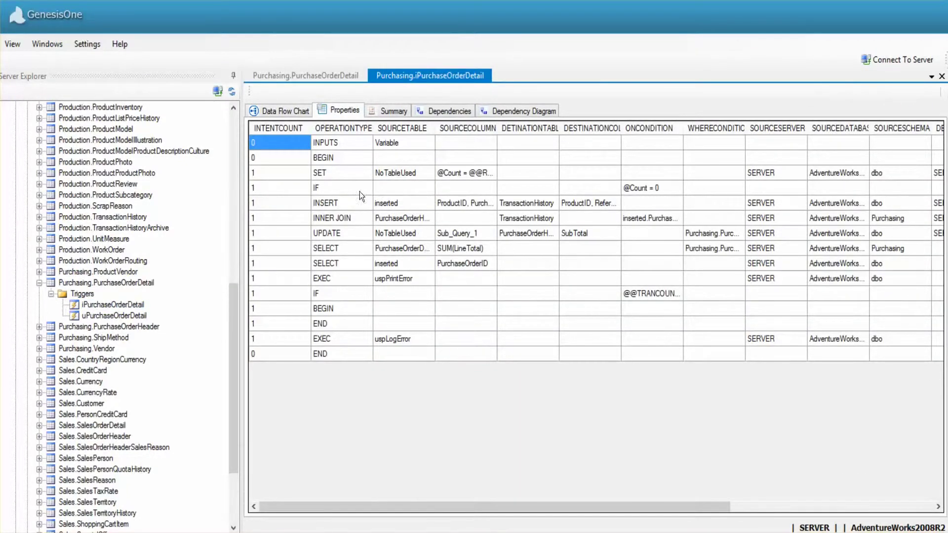
{"action": "left_click", "coordinate": [395, 110]}
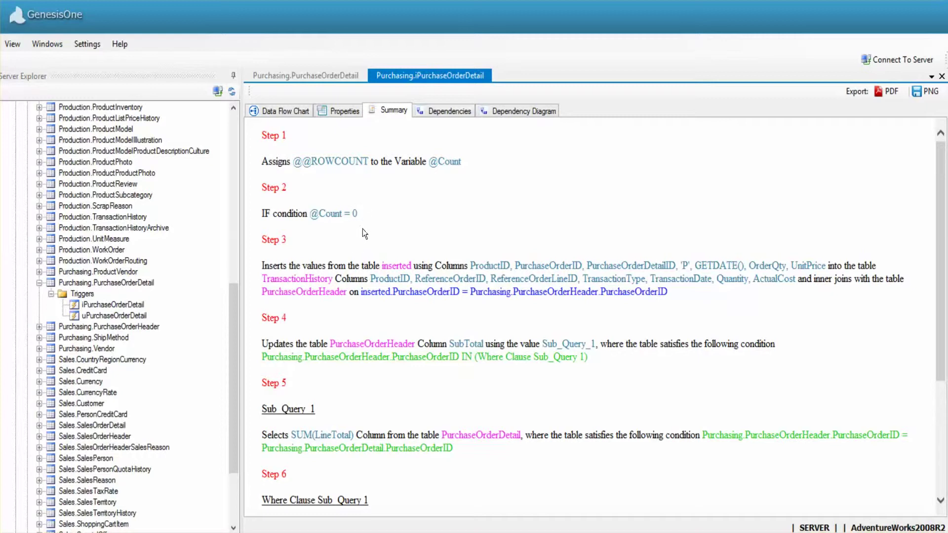
{"action": "left_click", "coordinate": [442, 113]}
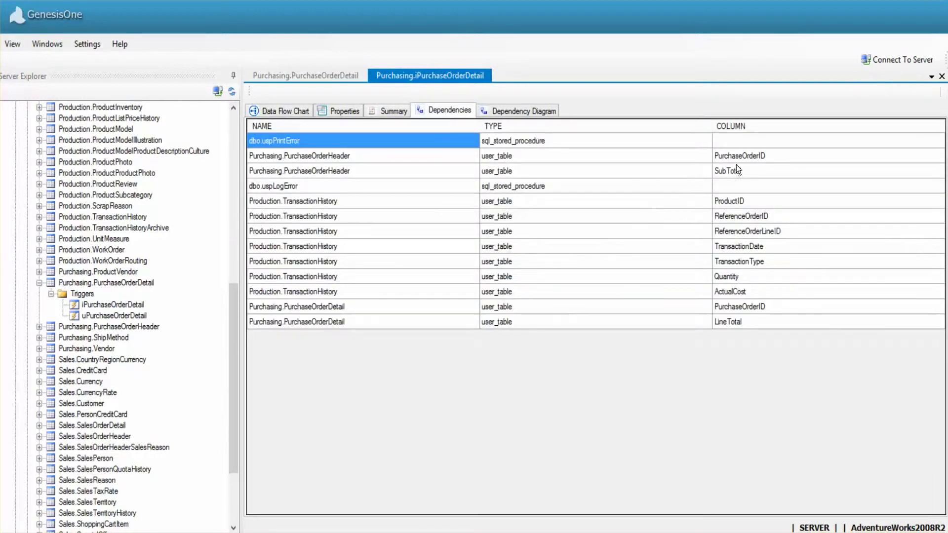
{"action": "left_click", "coordinate": [514, 111]}
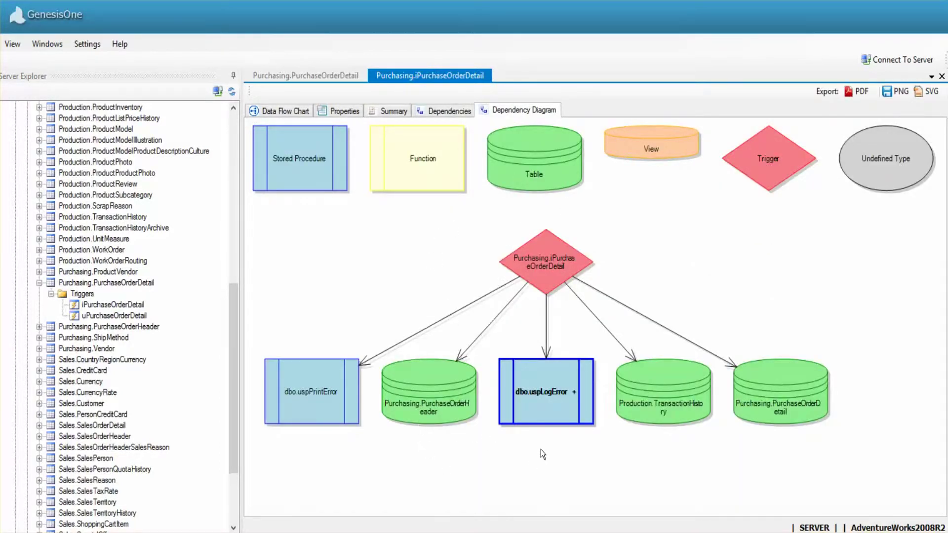
- Expand dbo.uspLogError in the trigger's dependency diagram with a maximum dependency depth of 1
{"action": "left_click", "coordinate": [574, 392]}
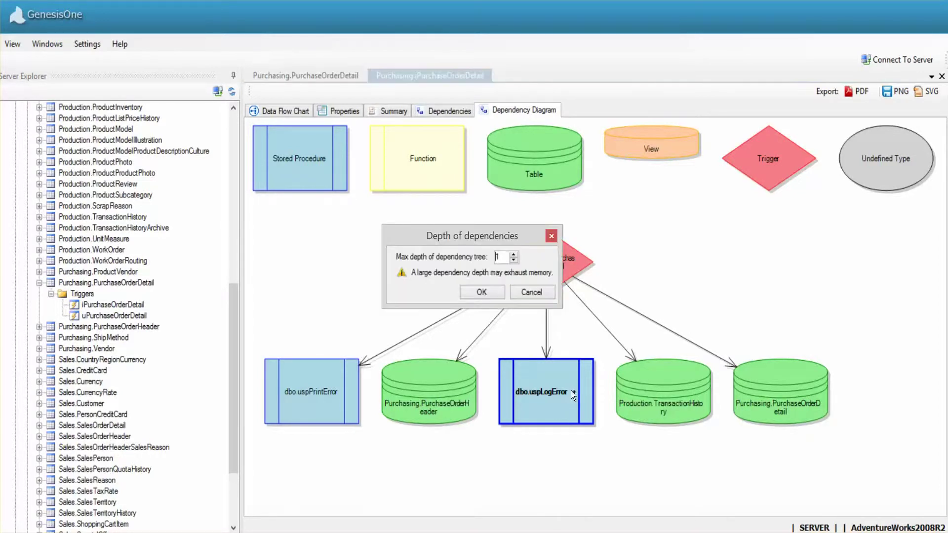
{"action": "left_click", "coordinate": [482, 292]}
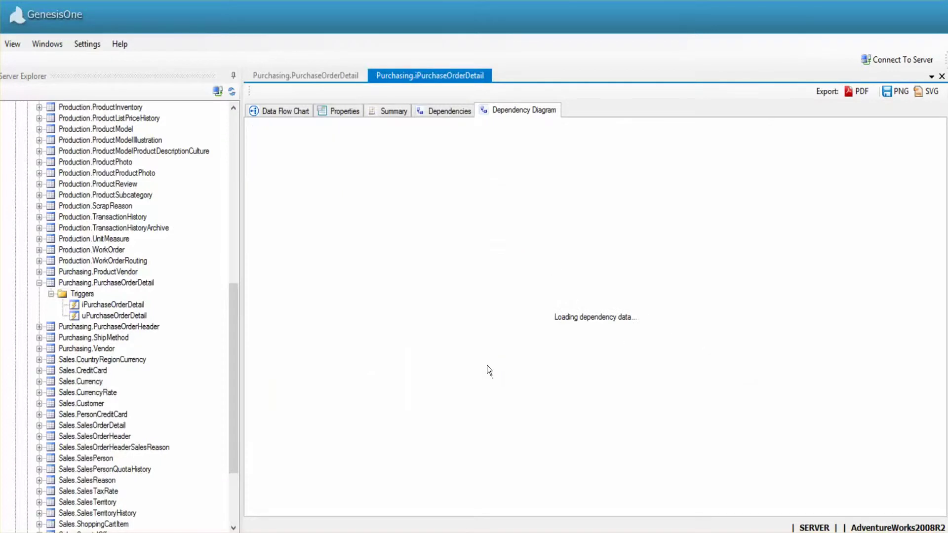
{"action": "scroll", "coordinate": [940, 444], "scroll_direction": "down", "scroll_amount": 2}
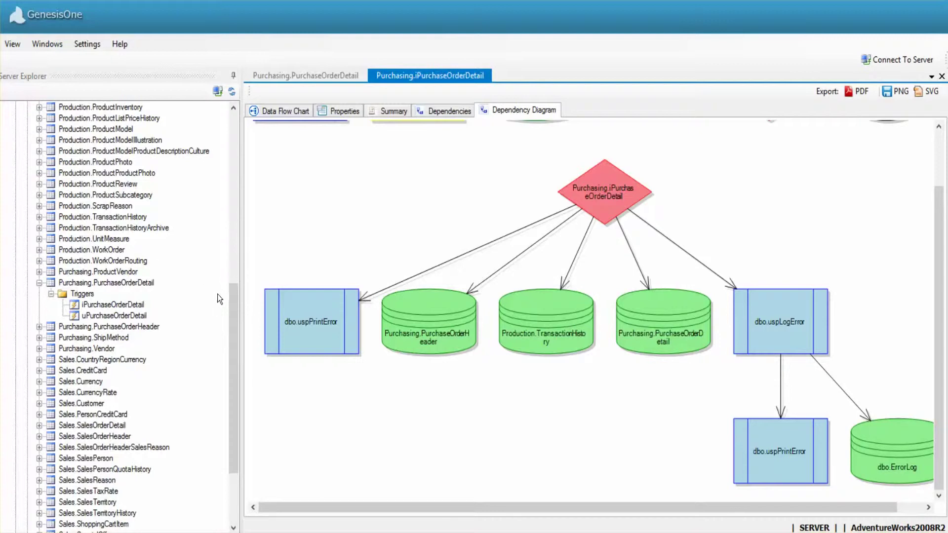
- Open the Sales.vSalesPerson view of the AdventureWorks2008R2 database
{"action": "left_click_drag", "start_coordinate": [235, 305], "coordinate": [235, 354]}
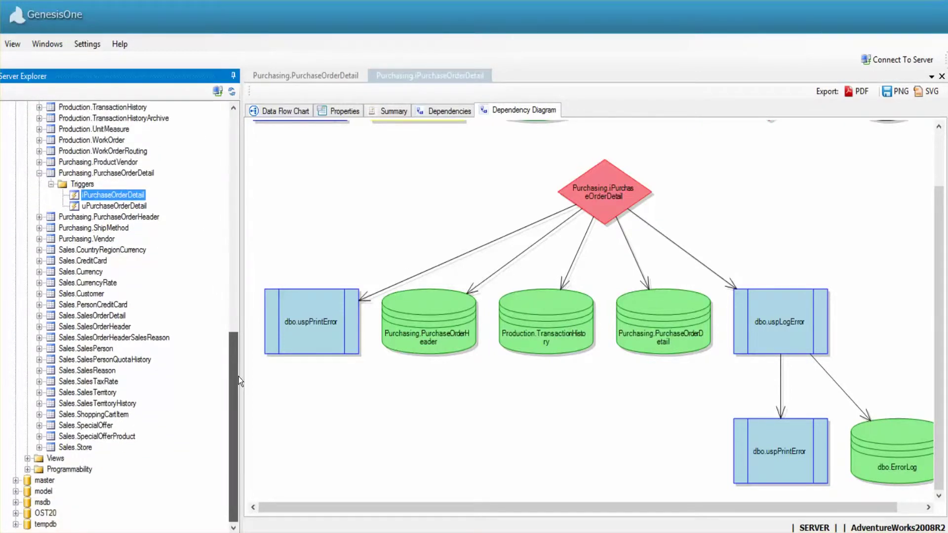
{"action": "left_click", "coordinate": [27, 458]}
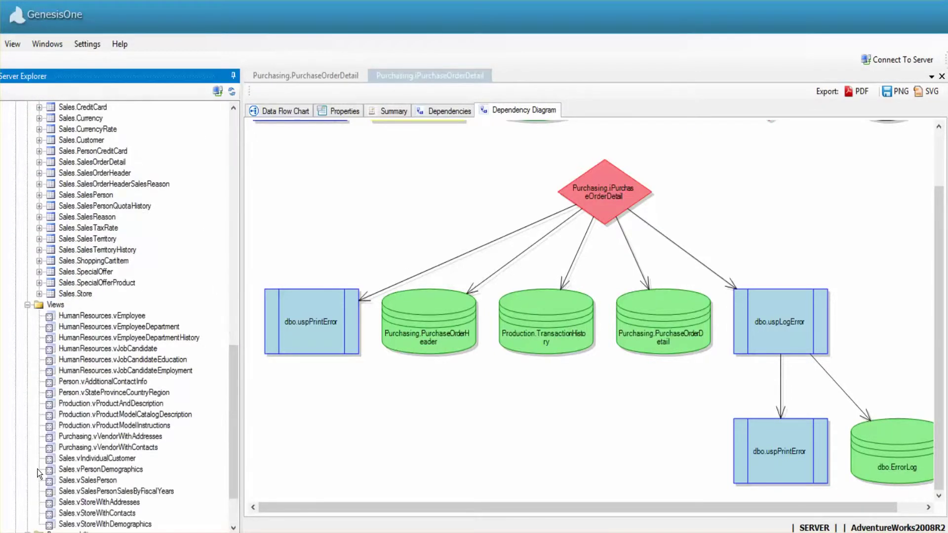
{"action": "scroll", "coordinate": [68, 445], "scroll_direction": "down", "scroll_amount": 2}
{"action": "double_click", "coordinate": [90, 414]}
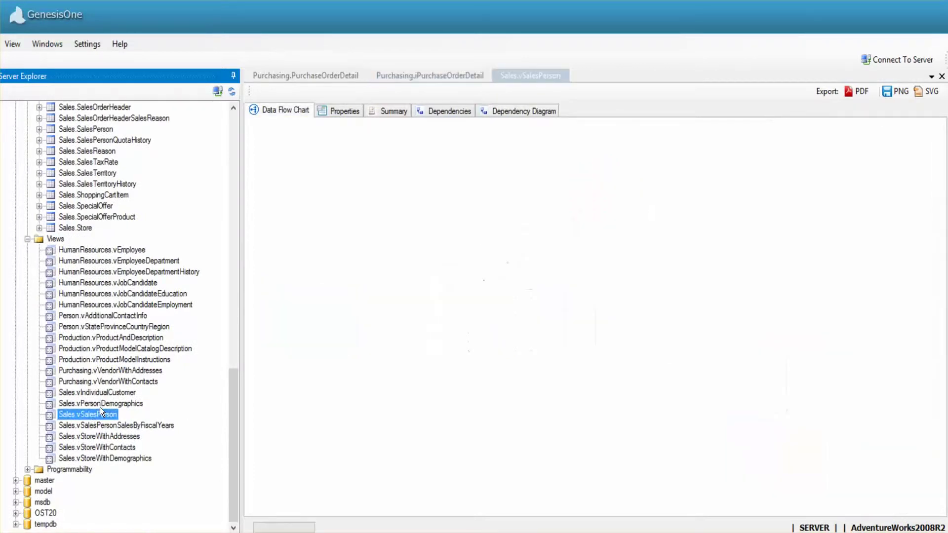
- Examine the Sales.vSalesPerson view's properties, summary, dependencies and dependency diagram
{"action": "left_click", "coordinate": [342, 109]}
{"action": "left_click", "coordinate": [394, 110]}
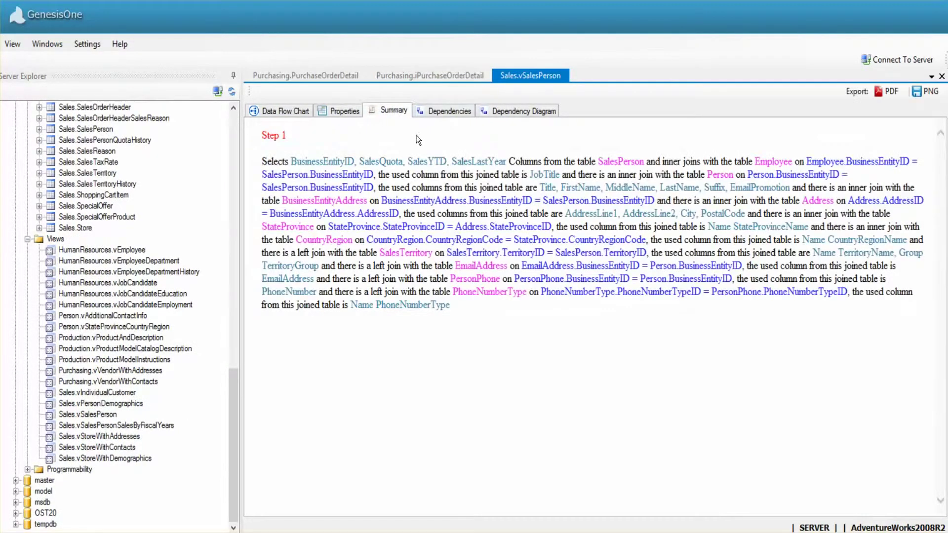
{"action": "left_click", "coordinate": [432, 112]}
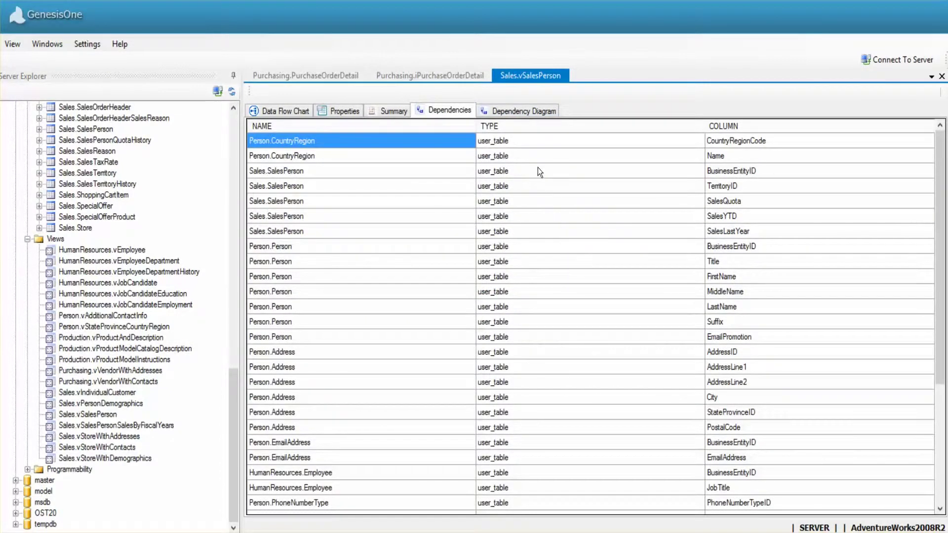
{"action": "left_click", "coordinate": [515, 110]}
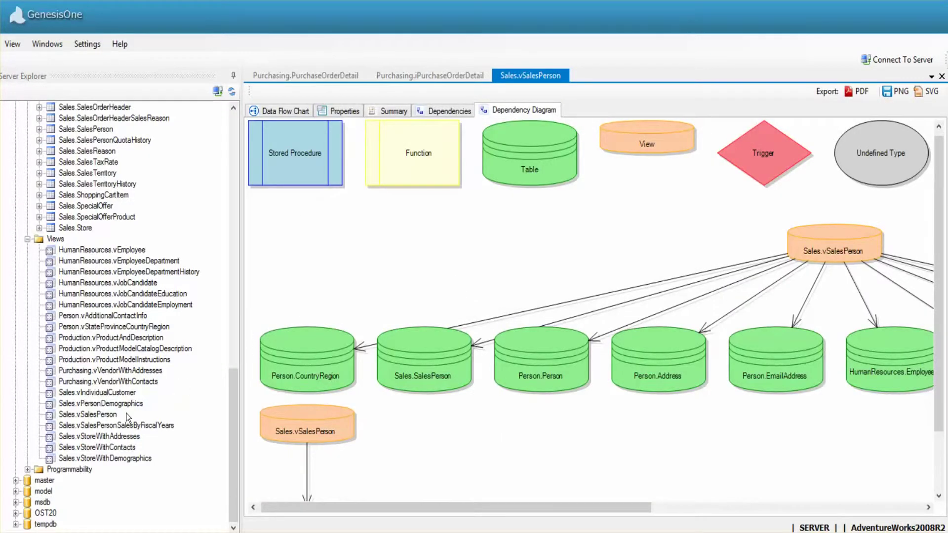
- Open the data flow chart of the stored procedure HumanResources.uspUpdateEmployeeHireInfo
{"action": "left_click", "coordinate": [27, 470]}
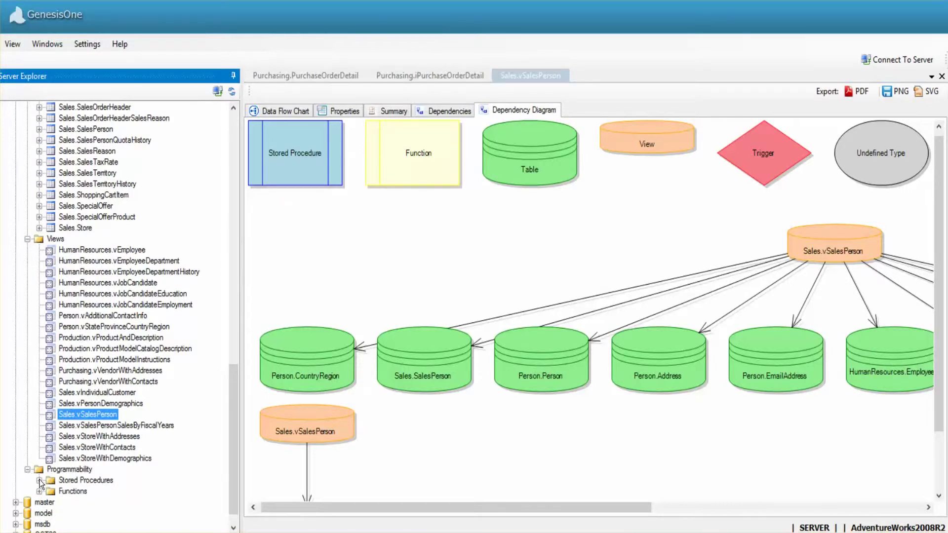
{"action": "left_click", "coordinate": [39, 480]}
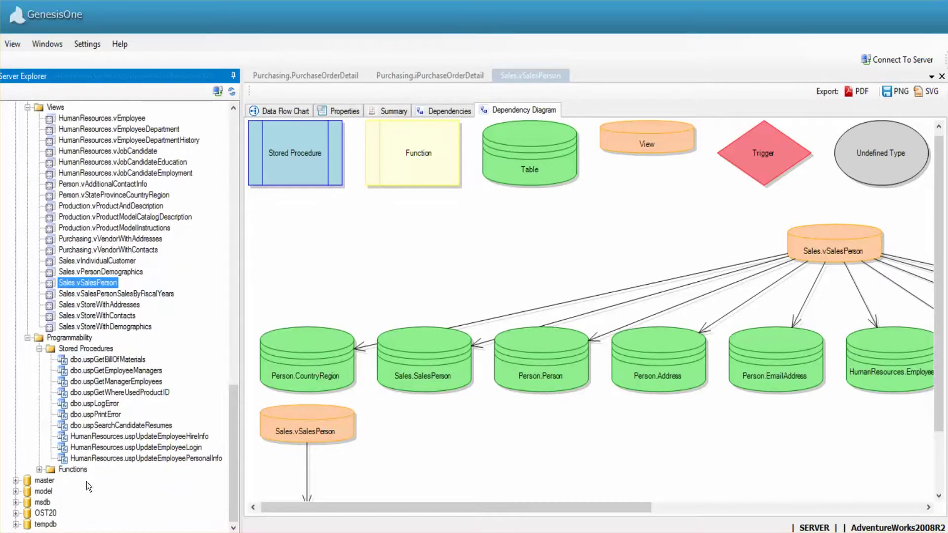
{"action": "double_click", "coordinate": [165, 436]}
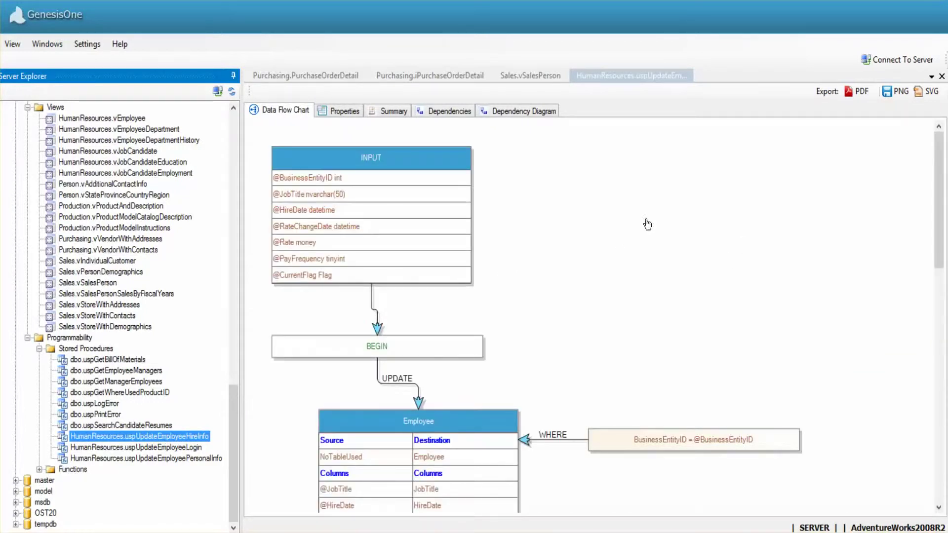
- Show the stored procedure's dependency diagram and expand its dbo.uspLogError node
{"action": "left_click", "coordinate": [526, 112]}
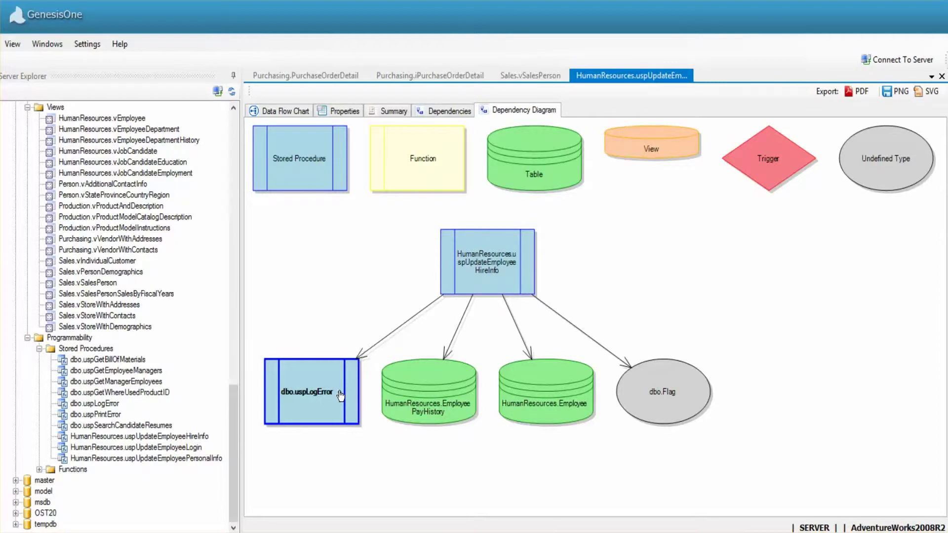
{"action": "left_click", "coordinate": [340, 393]}
{"action": "left_click", "coordinate": [484, 291]}
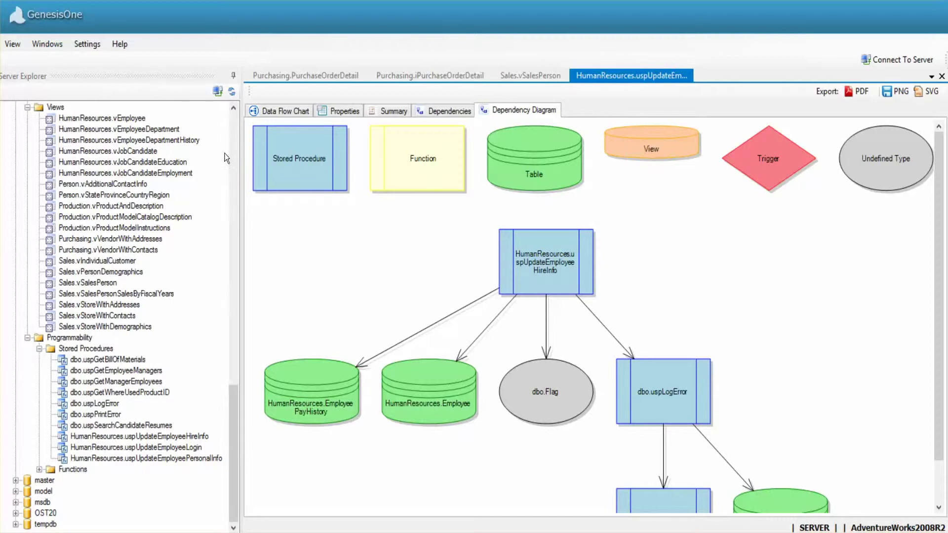
- Start a filtered report for AdventureWorks2008R2 and add the objects from HumanResources.dEmployee_Trig through HumanResources.vEmployeeDepartment_View
{"action": "left_click_drag", "start_coordinate": [230, 395], "coordinate": [227, 122]}
{"action": "right_click", "coordinate": [58, 124]}
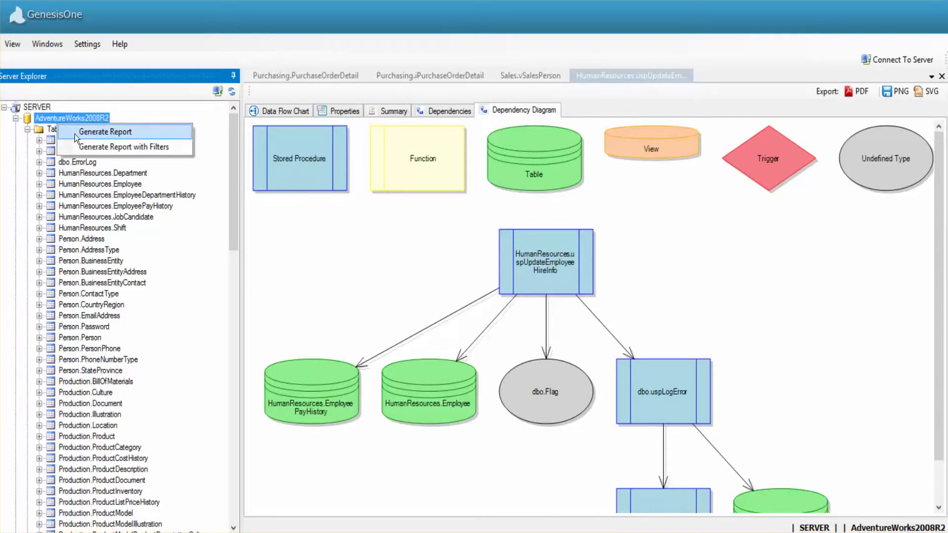
{"action": "left_click", "coordinate": [144, 147]}
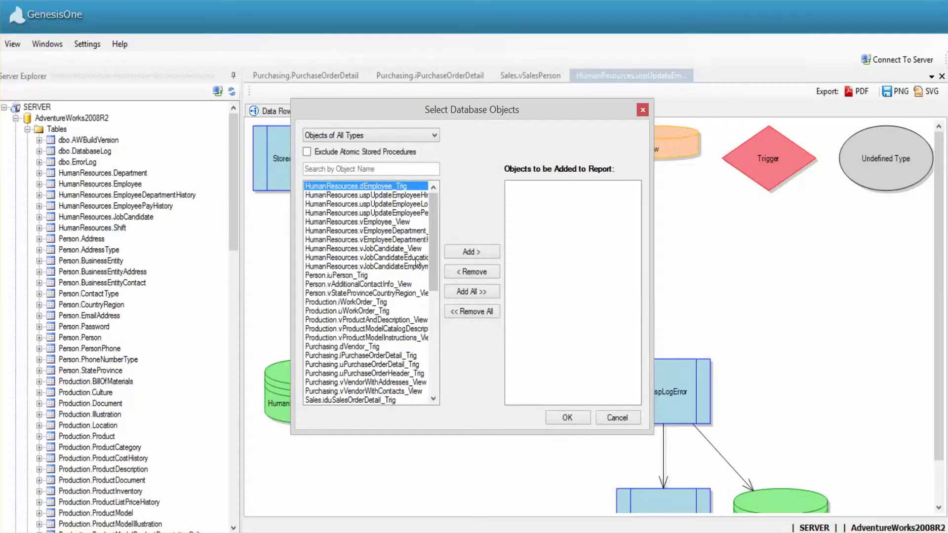
{"action": "left_click", "coordinate": [378, 230], "text": "shift"}
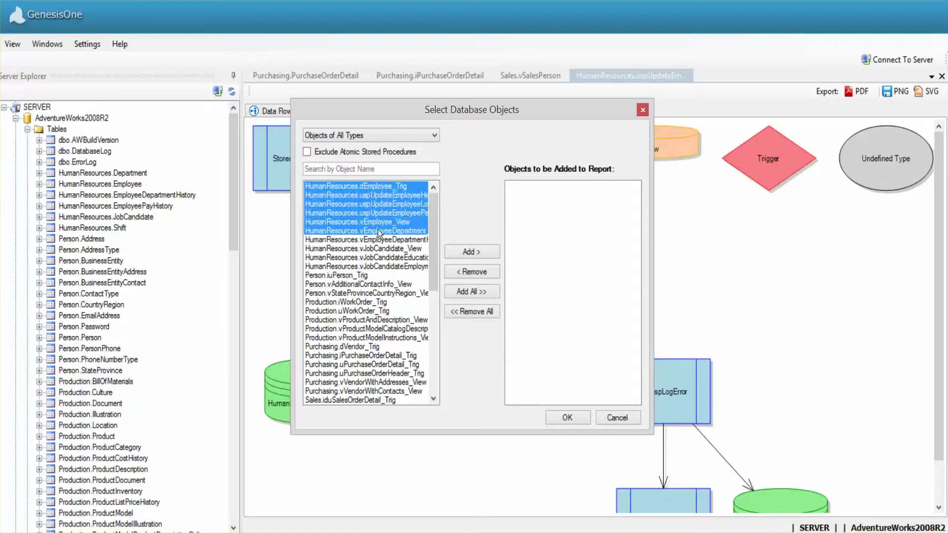
{"action": "left_click", "coordinate": [472, 252]}
- Add the objects from Sales.uSalesOrderHeader_Trig through Sales.vStoreWithAddresses_View to the report
{"action": "left_click", "coordinate": [348, 356]}
{"action": "left_click", "coordinate": [362, 399], "text": "shift"}
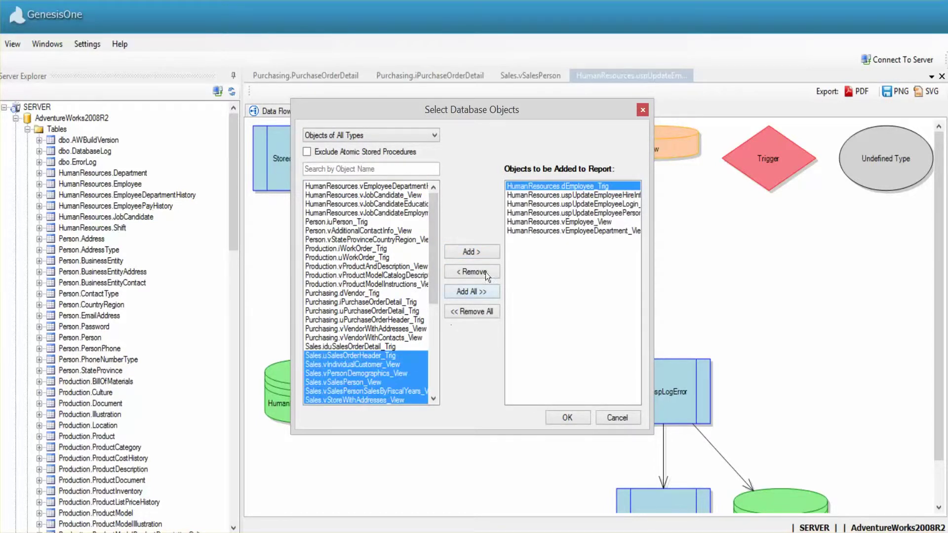
{"action": "left_click", "coordinate": [472, 251]}
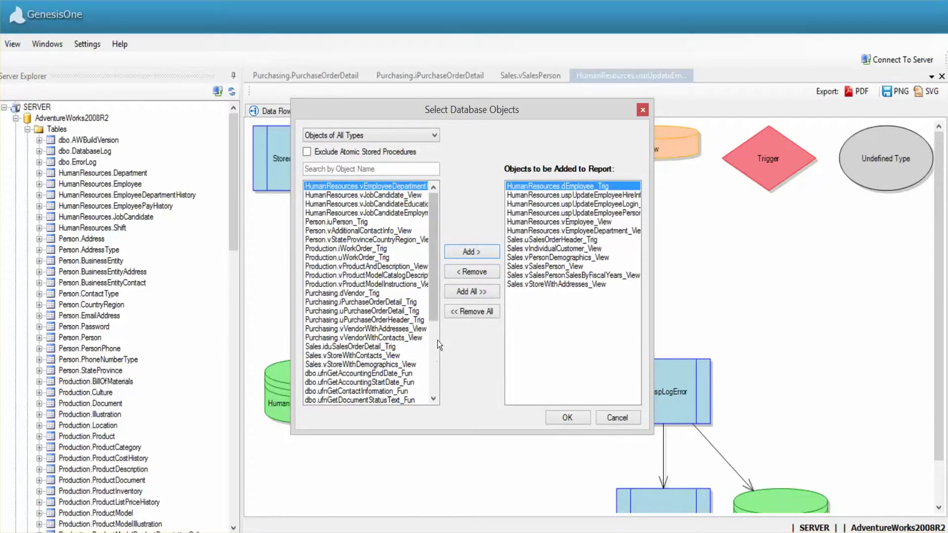
- Add the objects from dbo.ufnGetDocumentStatusText_Fun through dbo.uspGetBillOfMaterials_Sp to the report
{"action": "left_click_drag", "start_coordinate": [428, 308], "coordinate": [443, 370]}
{"action": "left_click", "coordinate": [360, 285]}
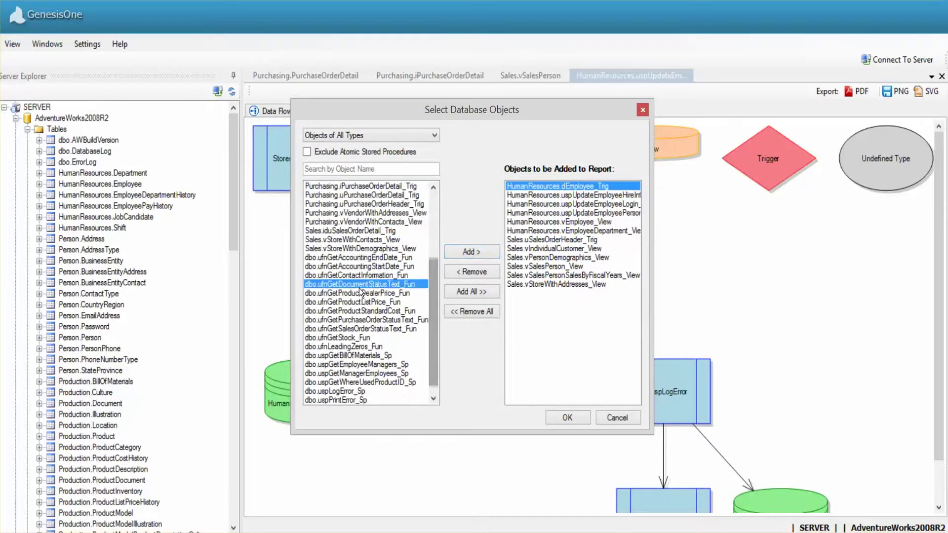
{"action": "left_click", "coordinate": [354, 356], "text": "shift"}
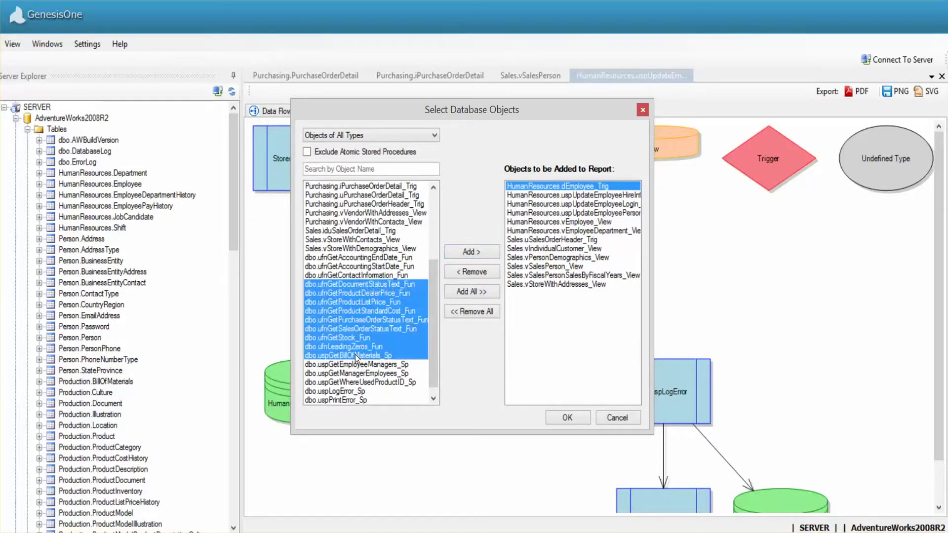
{"action": "left_click", "coordinate": [471, 251]}
- Generate the report from the selected objects and save it as AdventureWorks2008R2.pdf in Documents, overwriting the existing file
{"action": "left_click", "coordinate": [567, 417]}
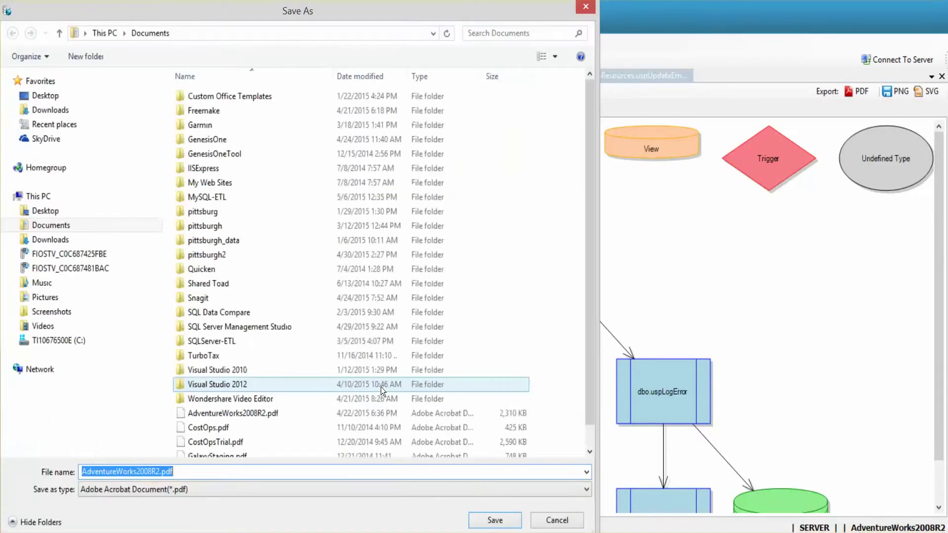
{"action": "left_click", "coordinate": [495, 520]}
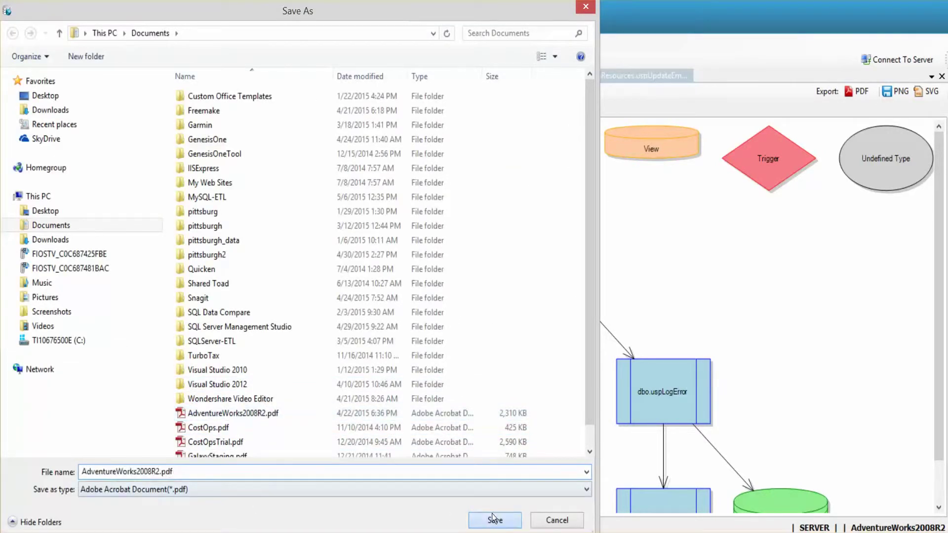
{"action": "left_click", "coordinate": [505, 275]}
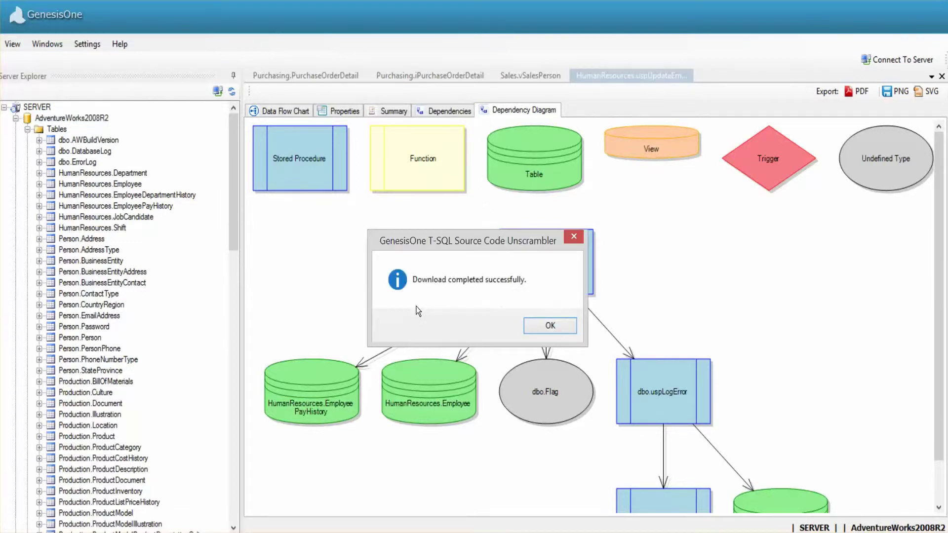
{"action": "left_click", "coordinate": [550, 326]}
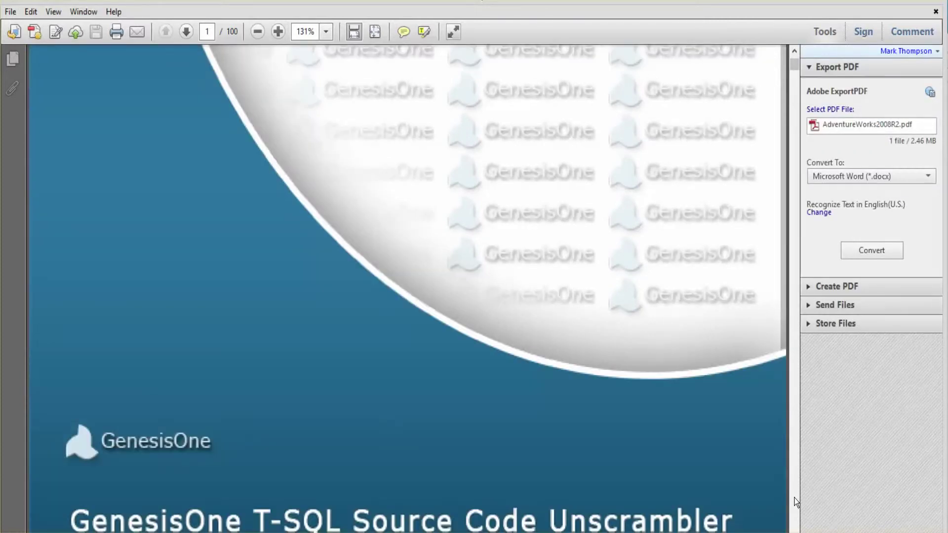
- Review the generated report in the PDF viewer, from the contents list to the dependency chart for HumanResources.uspUpdateEmployeeHireInfo
{"action": "left_click", "coordinate": [795, 502]}
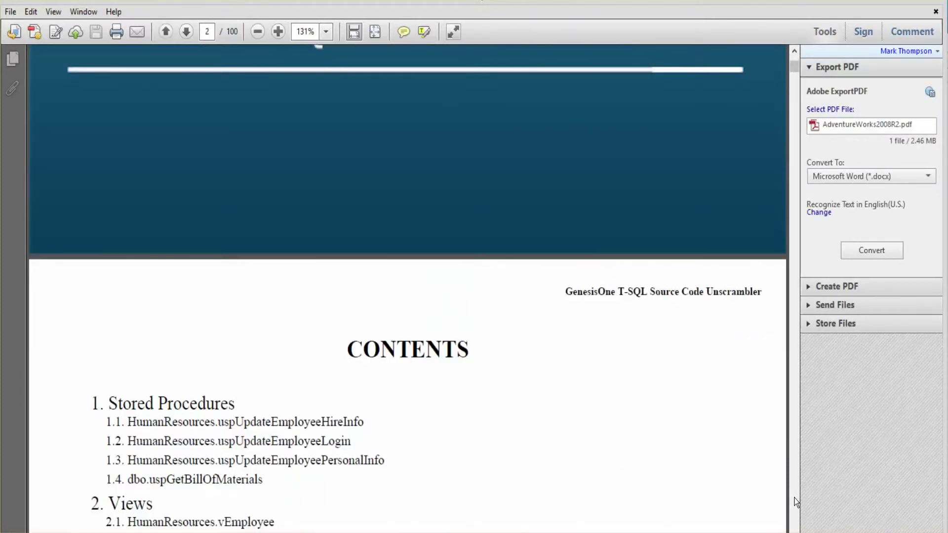
{"action": "scroll", "coordinate": [614, 335], "scroll_direction": "down", "scroll_amount": 4}
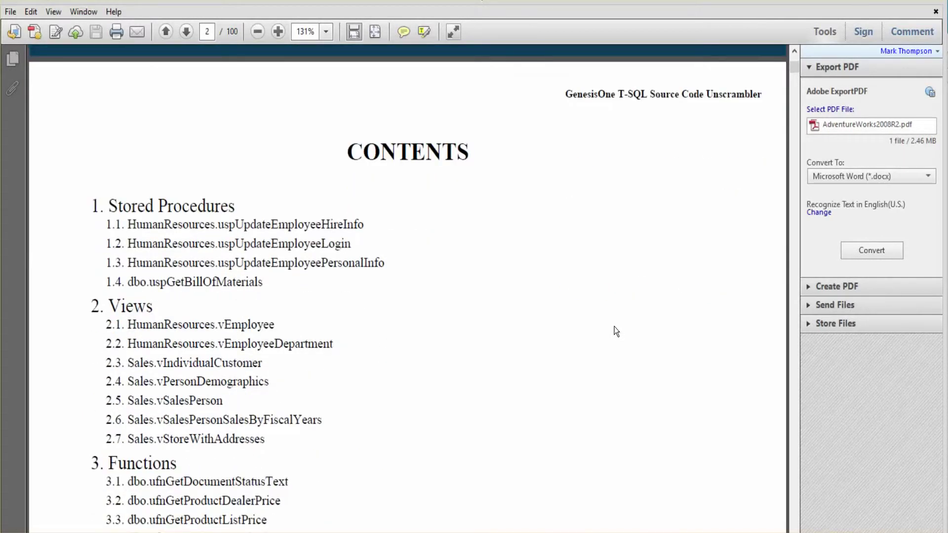
{"action": "scroll", "coordinate": [237, 330], "scroll_direction": "down", "scroll_amount": 10}
{"action": "scroll", "coordinate": [241, 331], "scroll_direction": "down", "scroll_amount": 18}
{"action": "scroll", "coordinate": [249, 338], "scroll_direction": "down", "scroll_amount": 20}
{"action": "scroll", "coordinate": [262, 341], "scroll_direction": "down", "scroll_amount": 20}
{"action": "scroll", "coordinate": [272, 334], "scroll_direction": "down", "scroll_amount": 20}
{"action": "scroll", "coordinate": [275, 342], "scroll_direction": "down", "scroll_amount": 20}
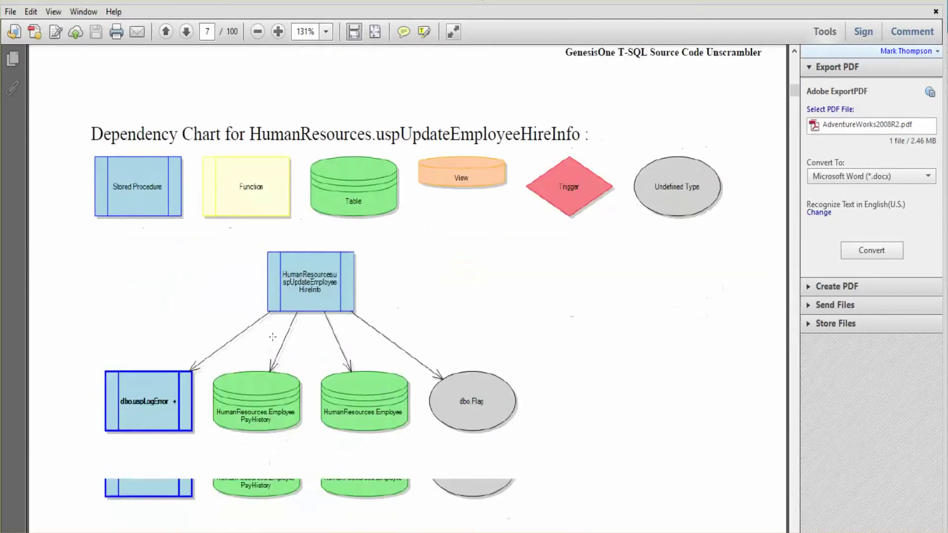